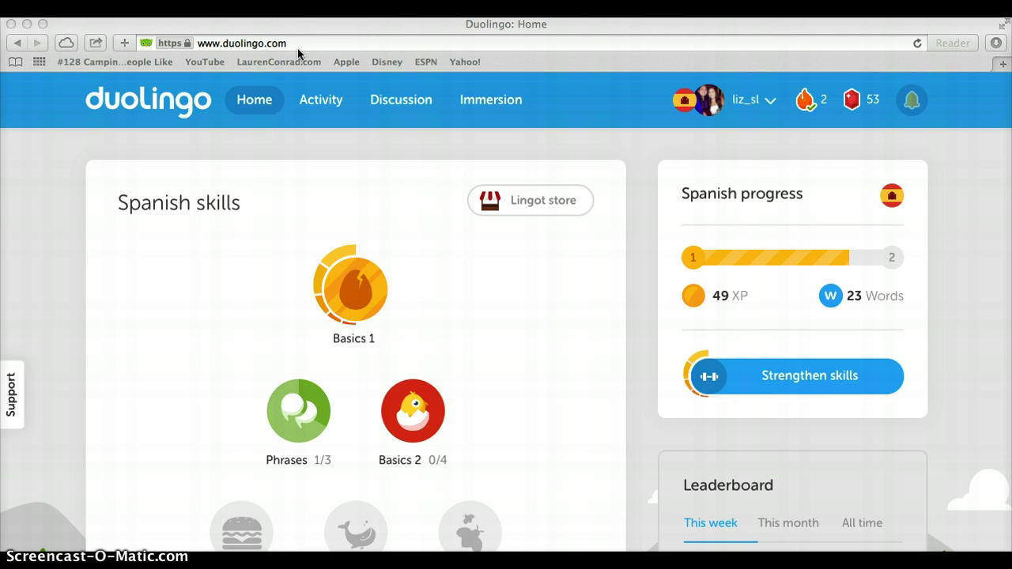
- Browse the Language Courses catalogue down to Hungarian, Romanian and Irish, then switch back to Spanish
{"action": "left_click", "coordinate": [687, 103]}
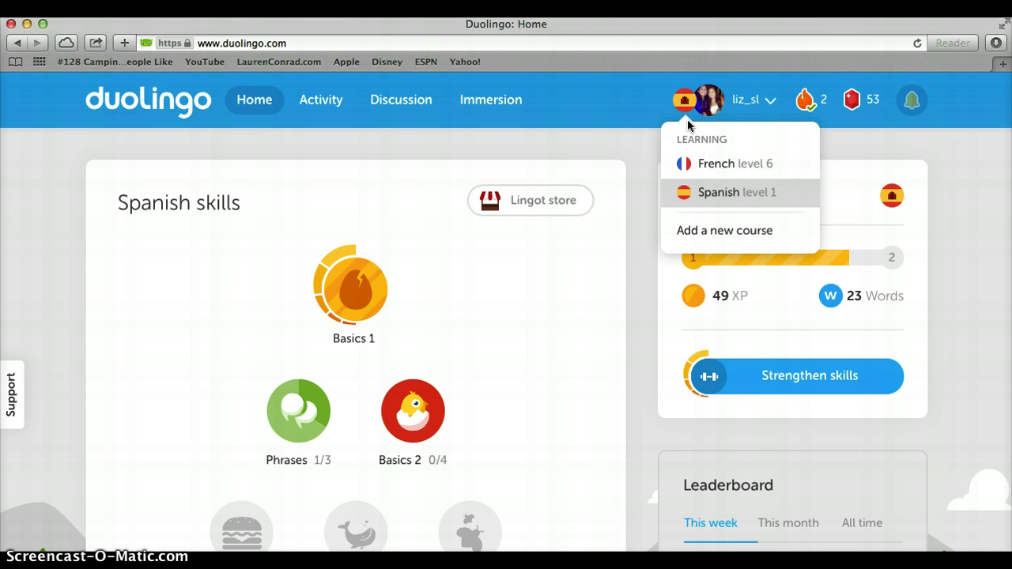
{"action": "left_click", "coordinate": [703, 230]}
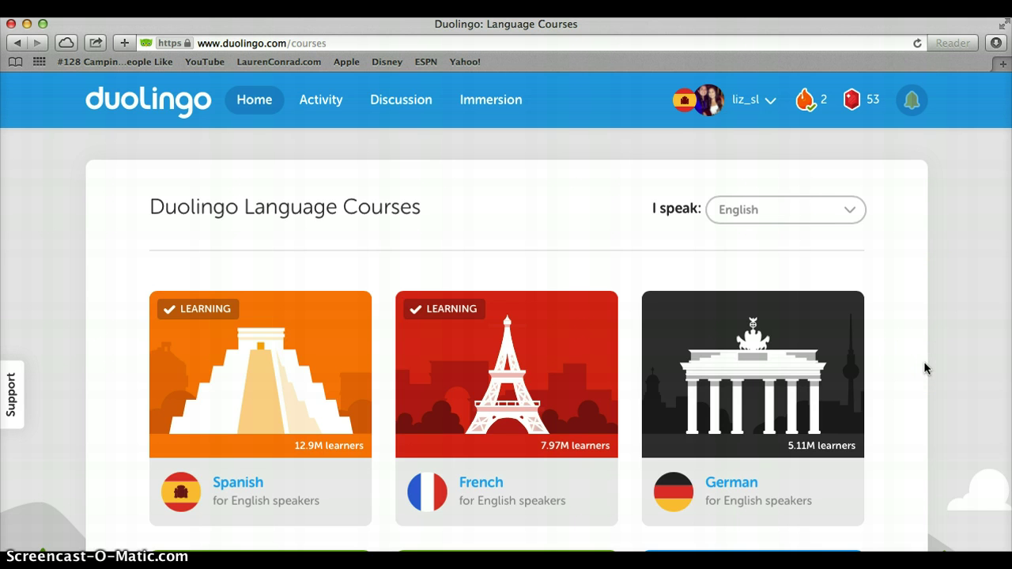
{"action": "scroll", "coordinate": [924, 367], "scroll_direction": "down", "scroll_amount": 5}
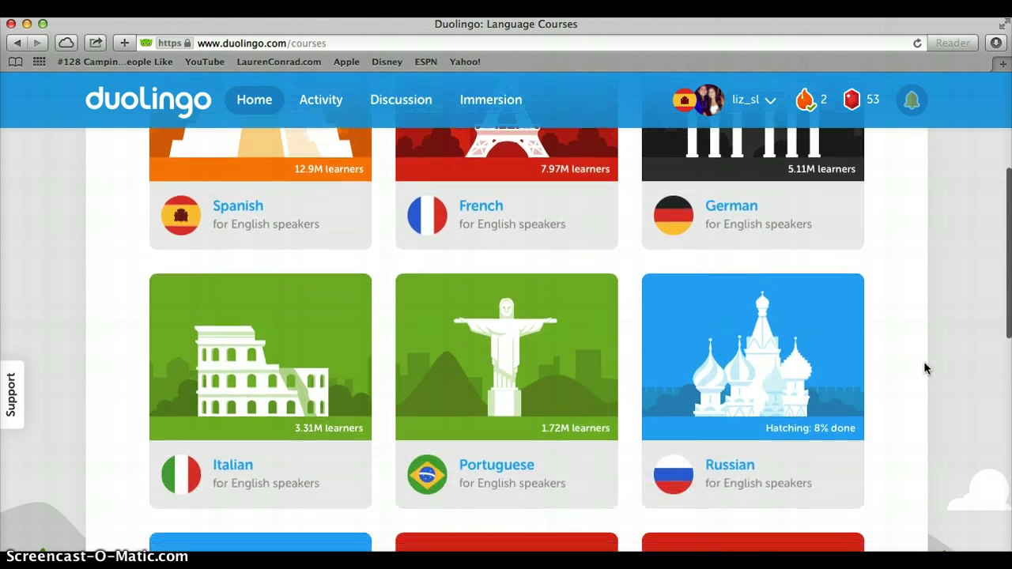
{"action": "scroll", "coordinate": [925, 367], "scroll_direction": "down", "scroll_amount": 4}
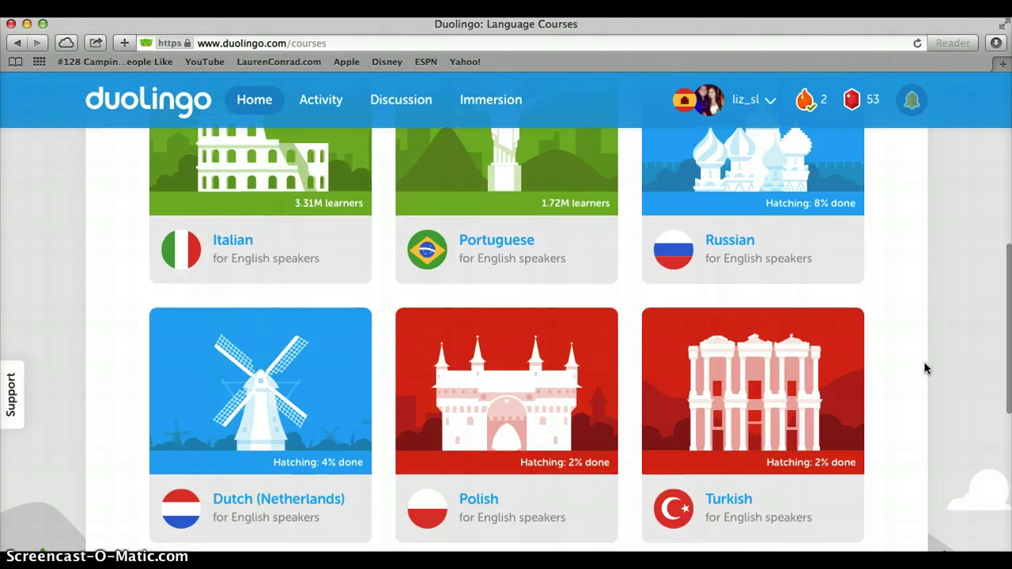
{"action": "scroll", "coordinate": [925, 367], "scroll_direction": "down", "scroll_amount": 4}
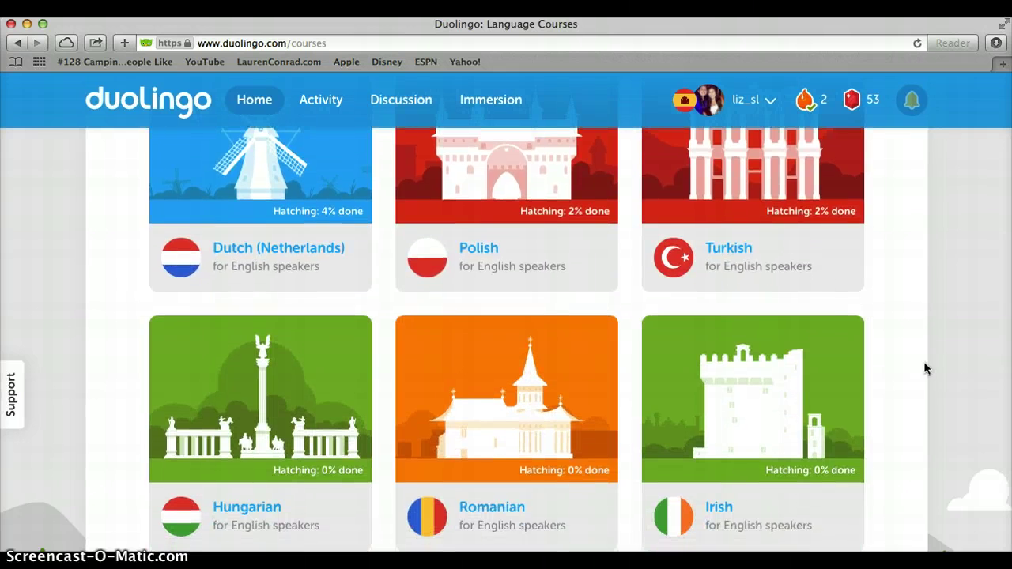
{"action": "mouse_move", "coordinate": [685, 100]}
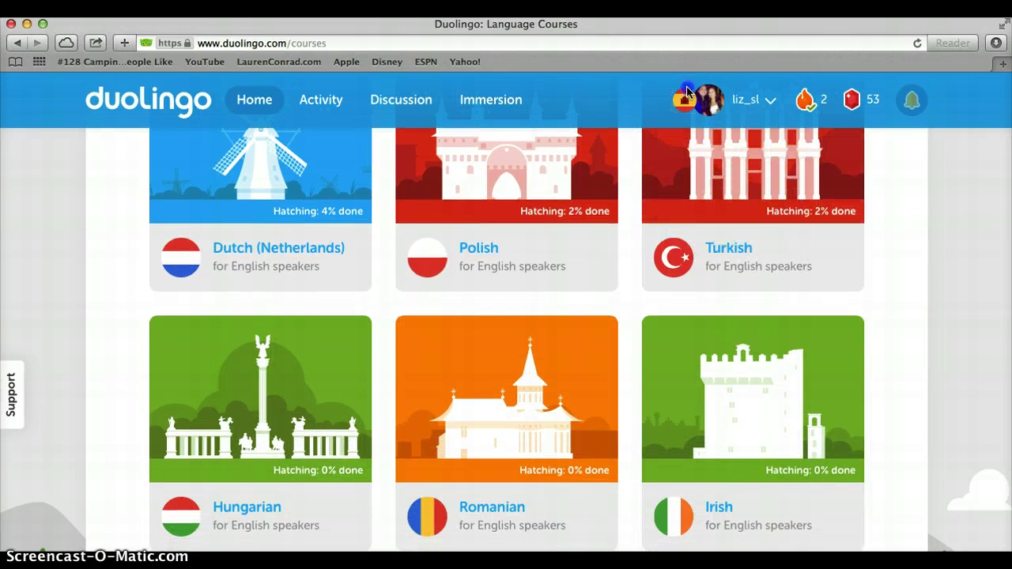
{"action": "left_click", "coordinate": [694, 203]}
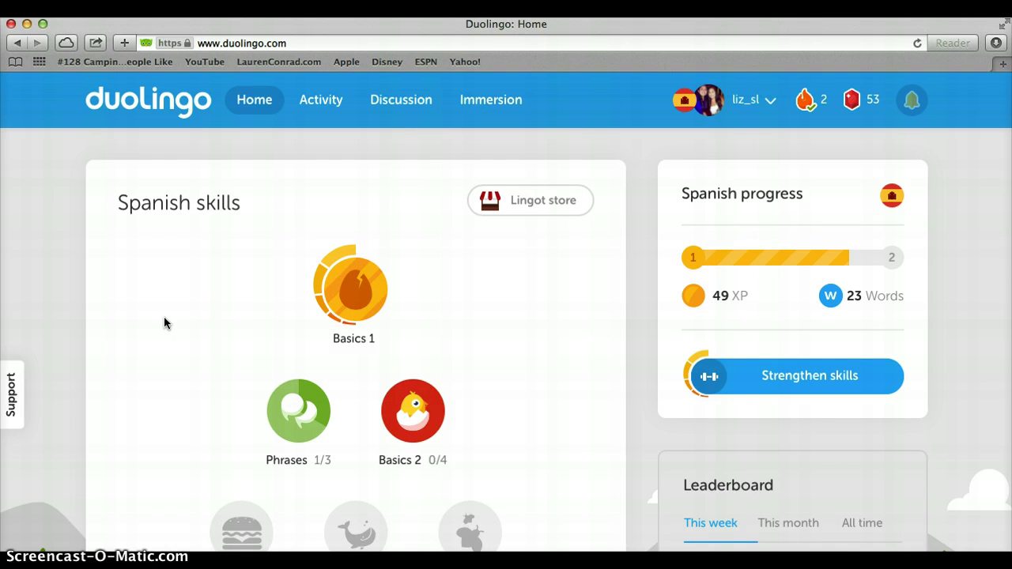
- Select Spanish level 1 from the flag dropdown
{"action": "scroll", "coordinate": [164, 321], "scroll_direction": "down", "scroll_amount": 3}
{"action": "scroll", "coordinate": [164, 321], "scroll_direction": "up", "scroll_amount": 1}
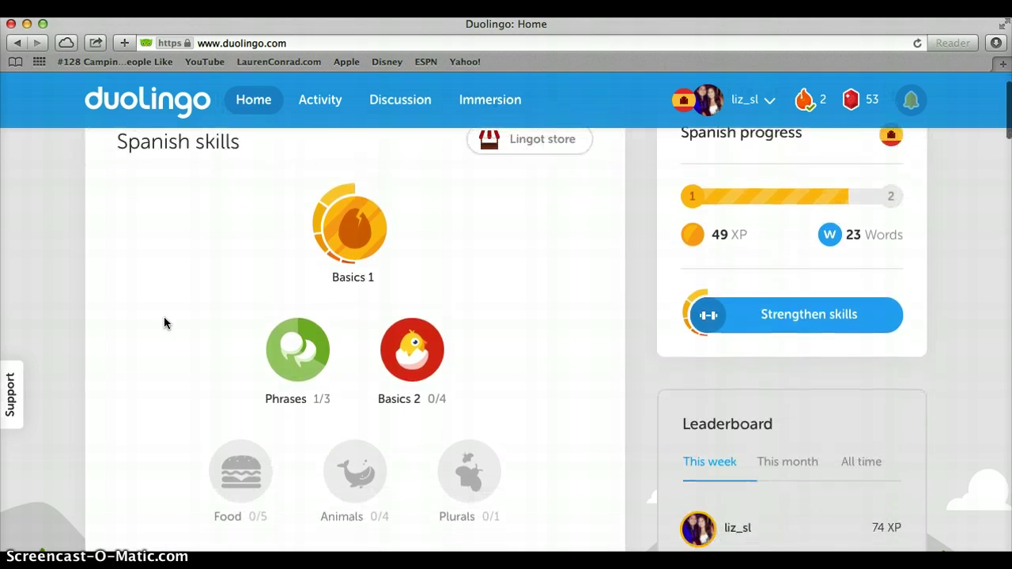
{"action": "scroll", "coordinate": [164, 322], "scroll_direction": "down", "scroll_amount": 3}
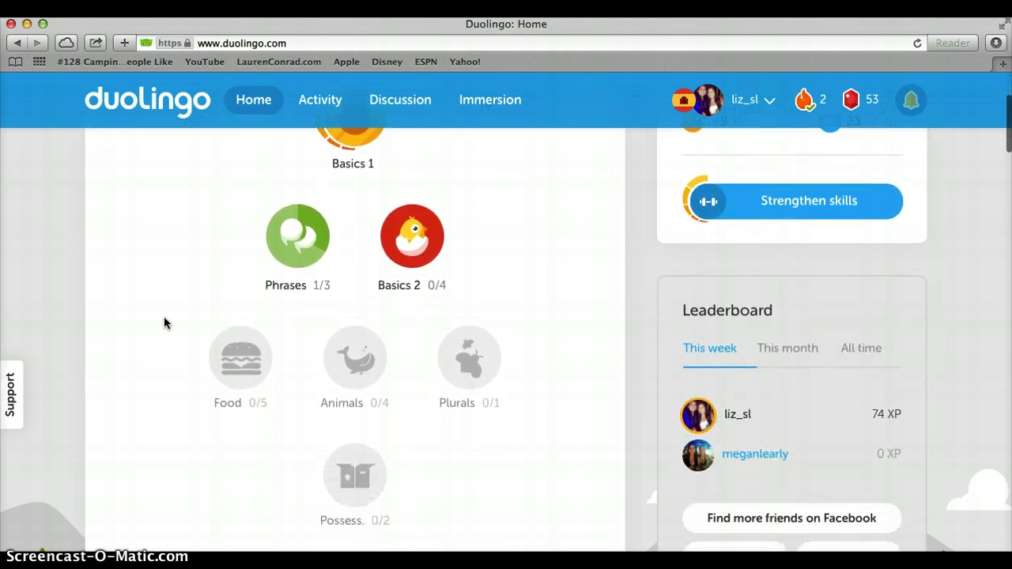
{"action": "scroll", "coordinate": [163, 323], "scroll_direction": "down", "scroll_amount": 2}
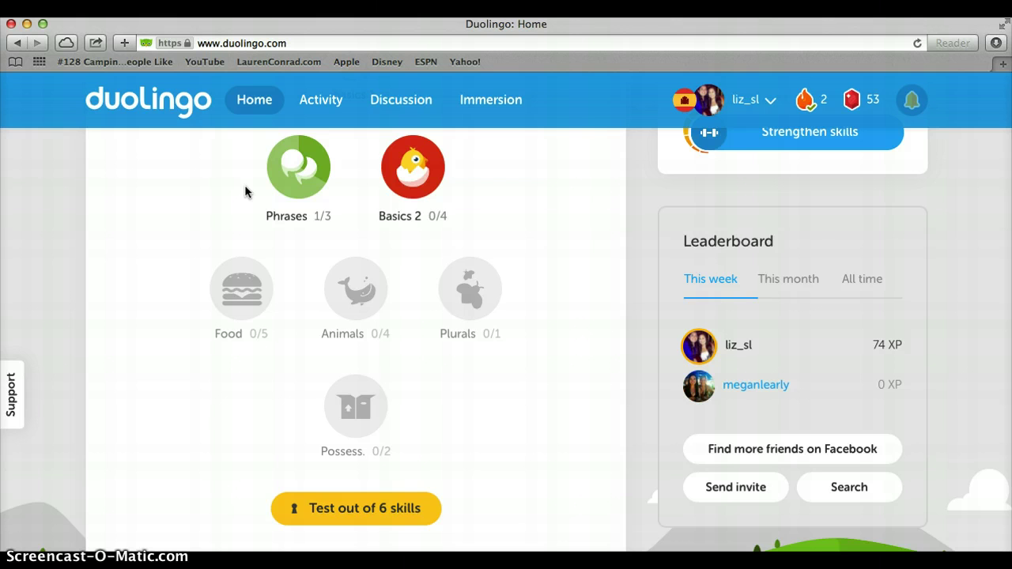
{"action": "left_click", "coordinate": [185, 261]}
{"action": "scroll", "coordinate": [176, 357], "scroll_direction": "down", "scroll_amount": 4}
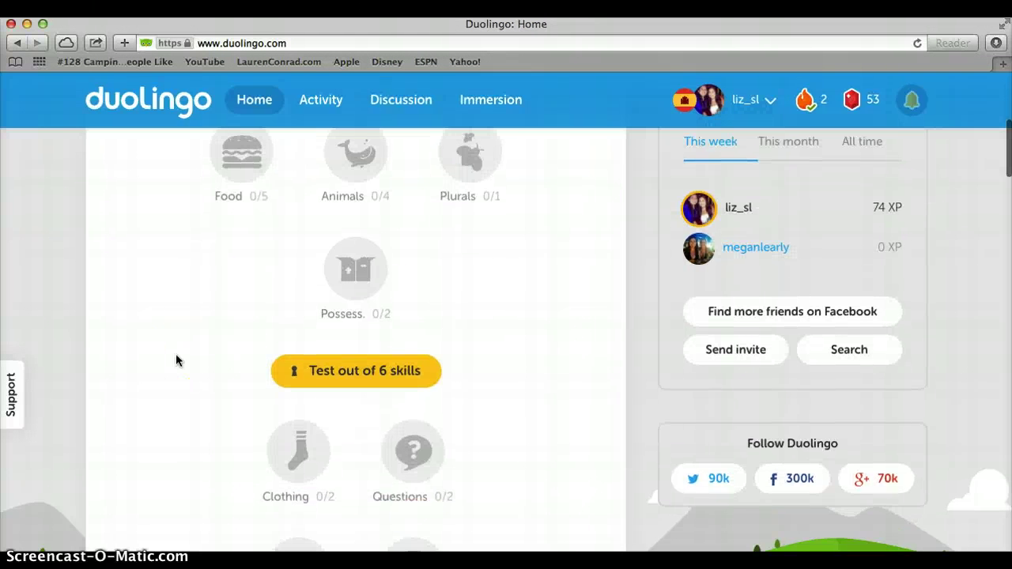
{"action": "scroll", "coordinate": [176, 353], "scroll_direction": "down", "scroll_amount": 8}
{"action": "left_click", "coordinate": [176, 351]}
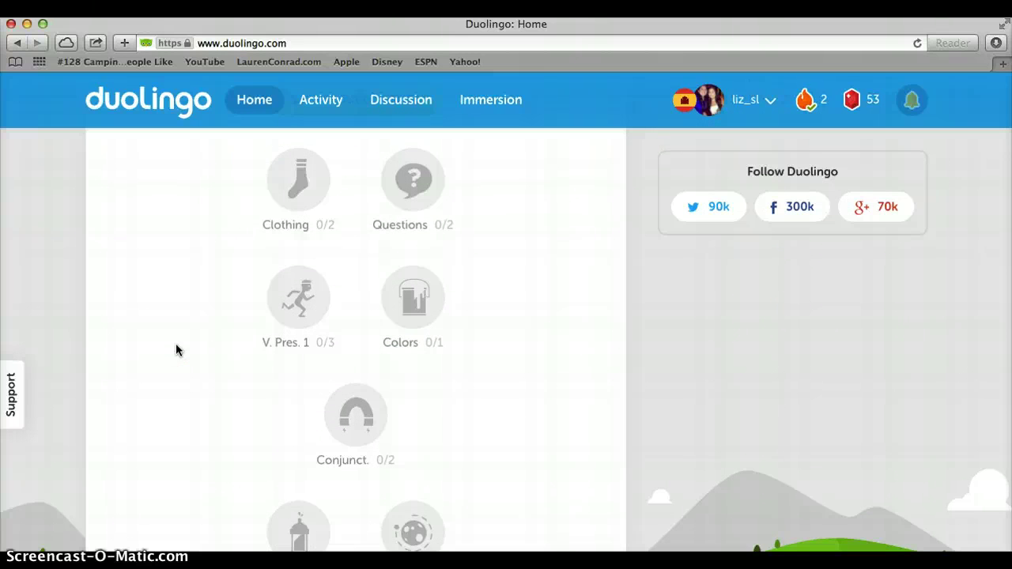
- Scroll the Spanish skill tree to the bottom and back up to the top
{"action": "scroll", "coordinate": [176, 350], "scroll_direction": "down", "scroll_amount": 7}
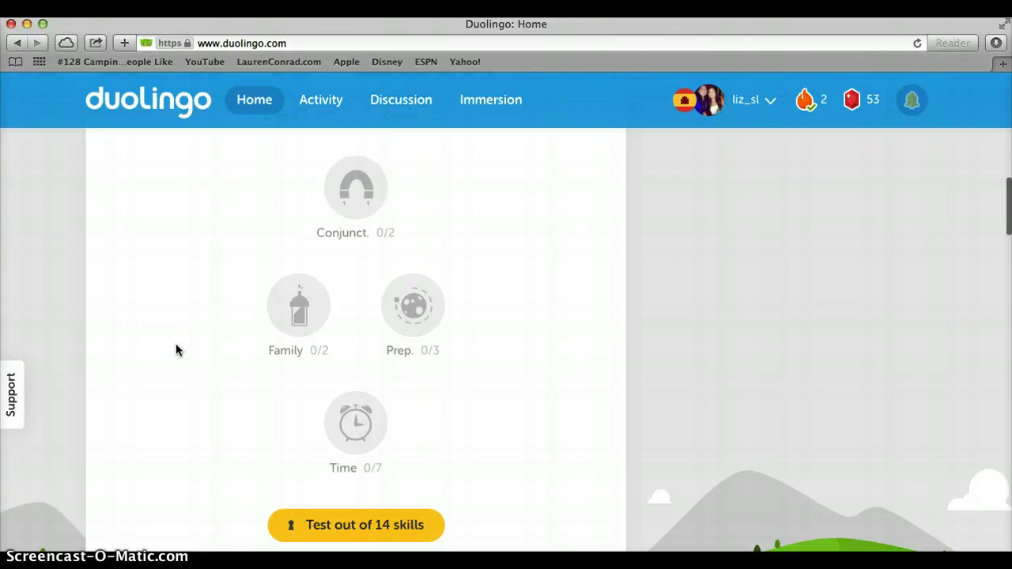
{"action": "scroll", "coordinate": [177, 350], "scroll_direction": "down", "scroll_amount": 7}
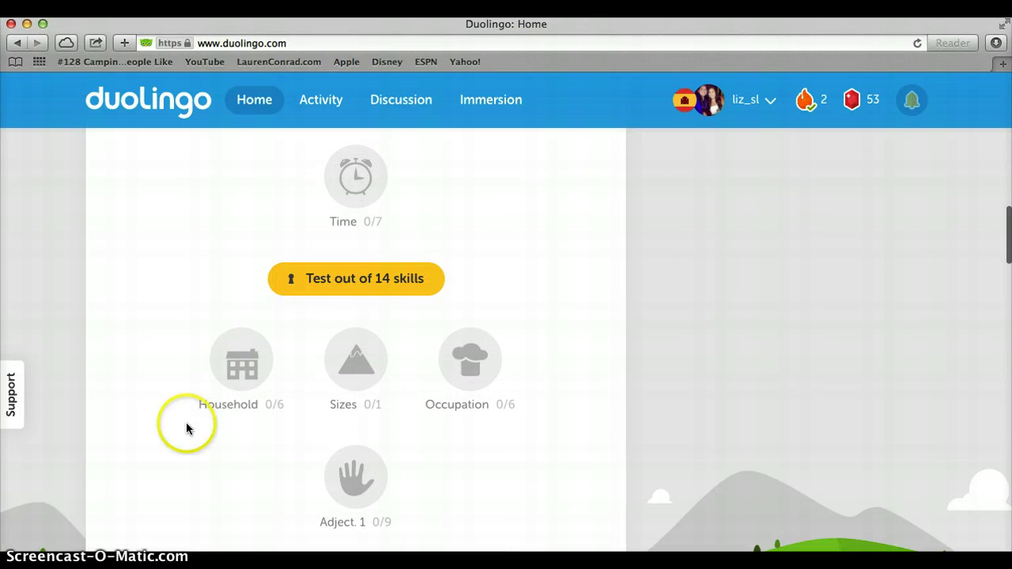
{"action": "scroll", "coordinate": [248, 435], "scroll_direction": "down", "scroll_amount": 5}
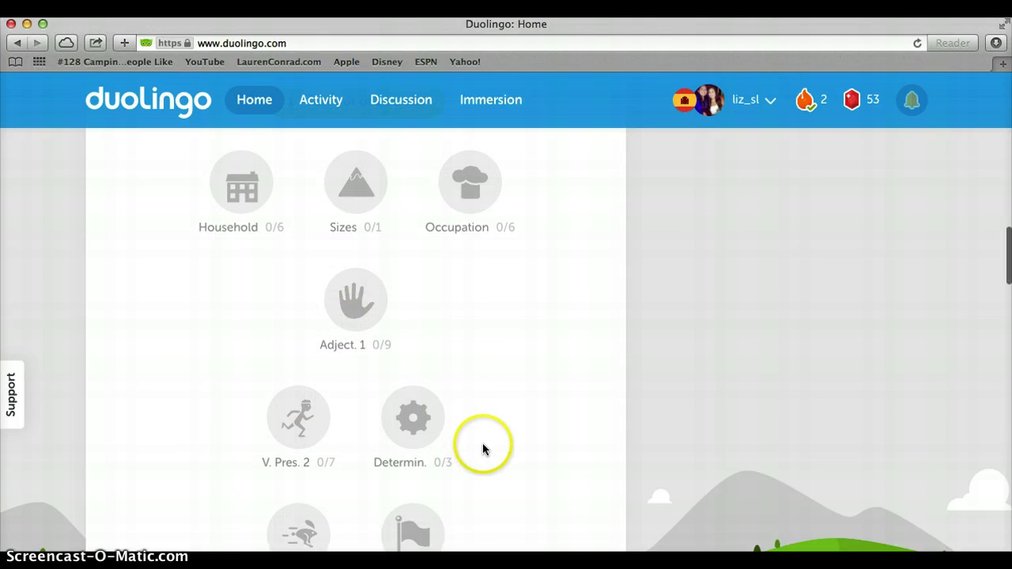
{"action": "scroll", "coordinate": [471, 423], "scroll_direction": "down", "scroll_amount": 4}
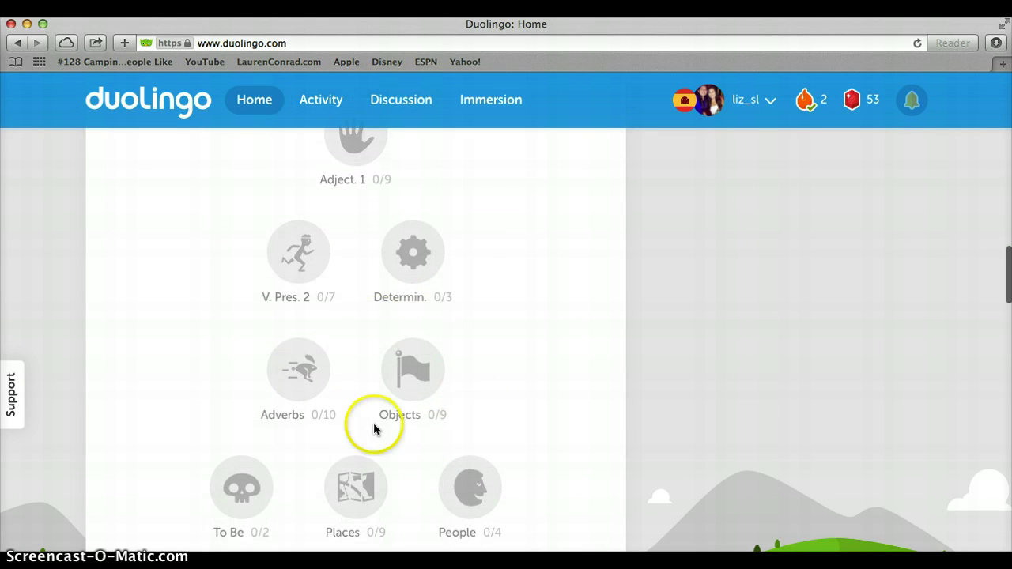
{"action": "scroll", "coordinate": [524, 437], "scroll_direction": "down", "scroll_amount": 6}
{"action": "scroll", "coordinate": [524, 440], "scroll_direction": "down", "scroll_amount": 15}
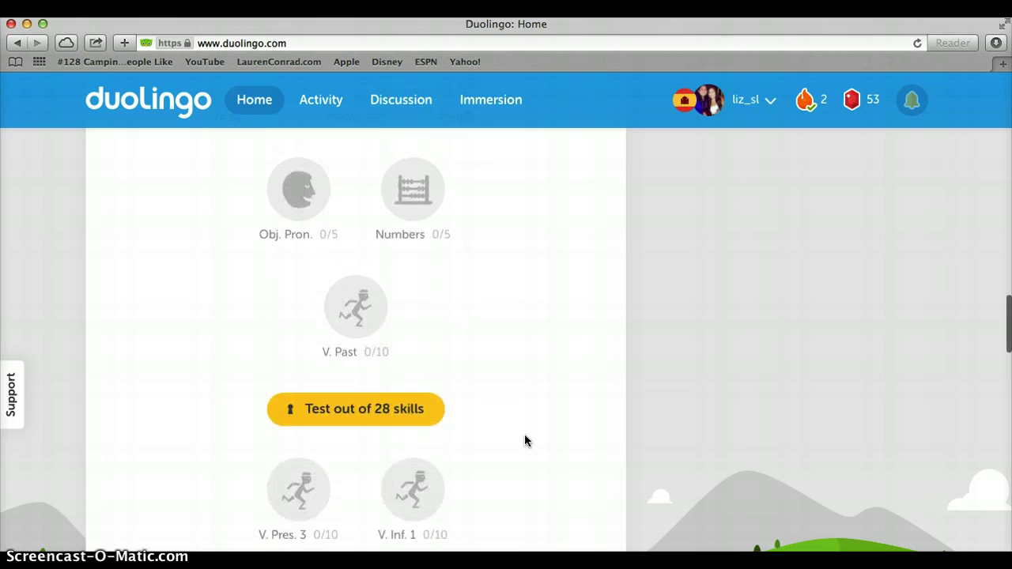
{"action": "scroll", "coordinate": [524, 441], "scroll_direction": "down", "scroll_amount": 17}
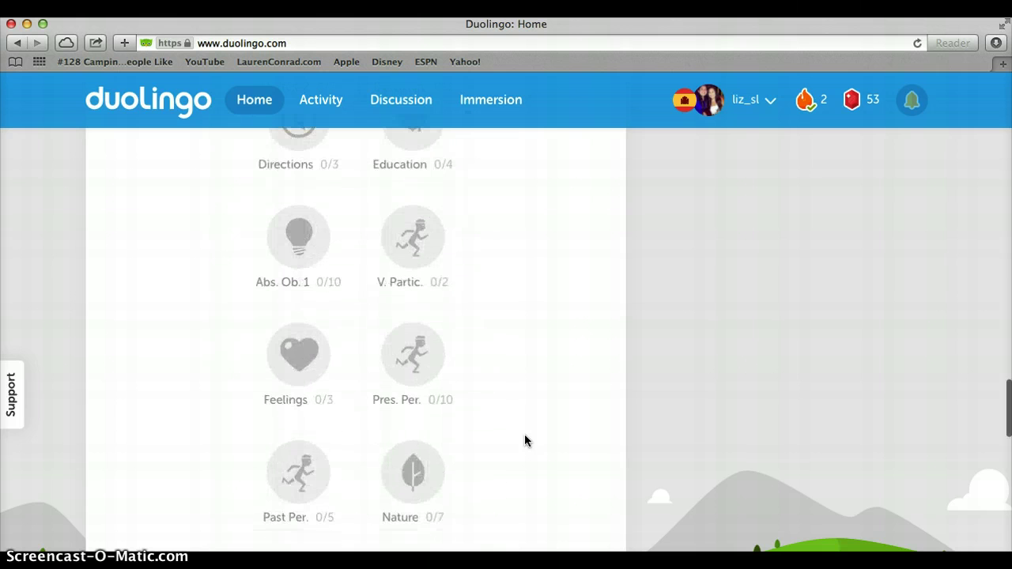
{"action": "scroll", "coordinate": [525, 440], "scroll_direction": "down", "scroll_amount": 20}
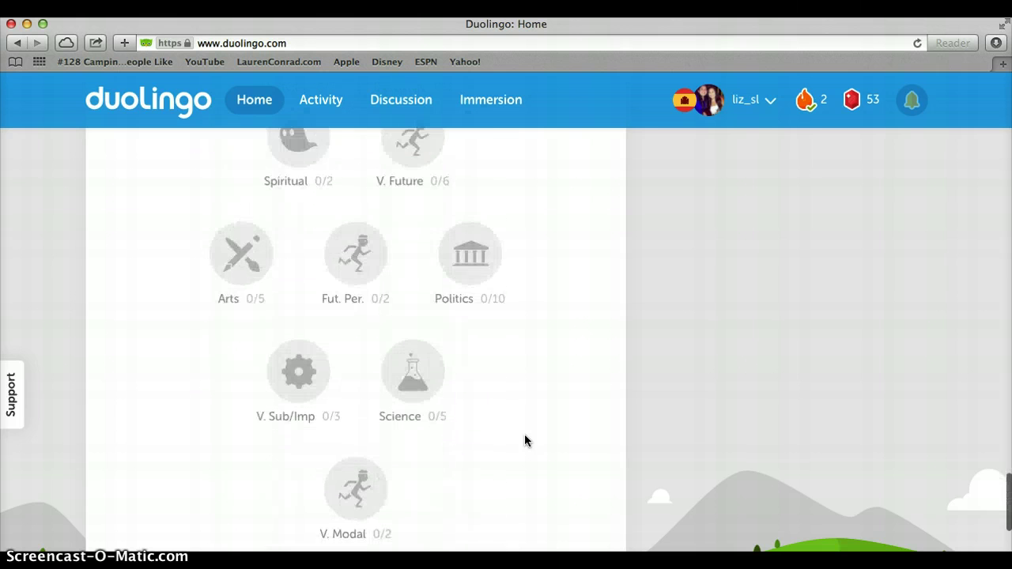
{"action": "scroll", "coordinate": [525, 440], "scroll_direction": "down", "scroll_amount": 6}
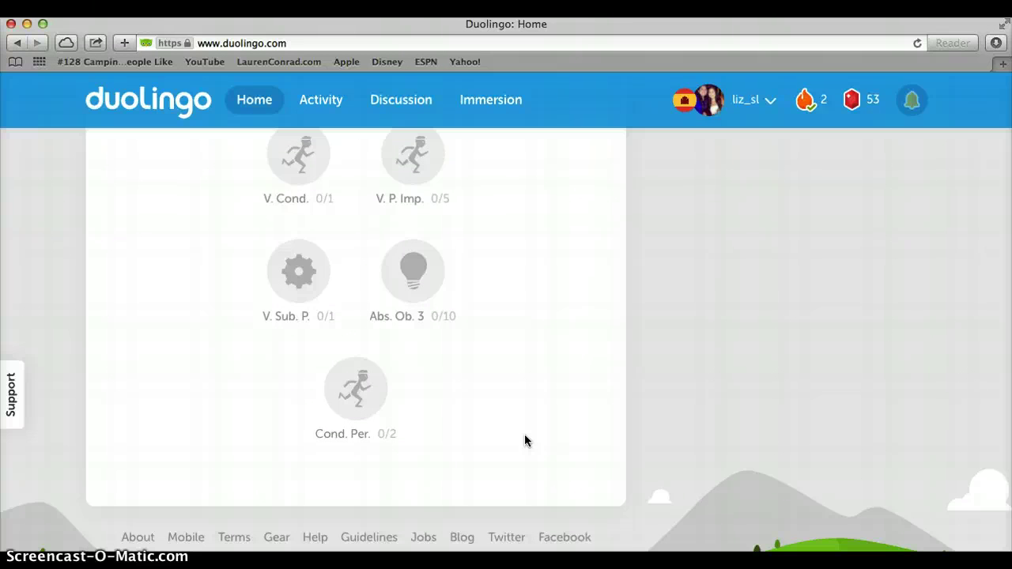
{"action": "scroll", "coordinate": [525, 440], "scroll_direction": "up", "scroll_amount": 20}
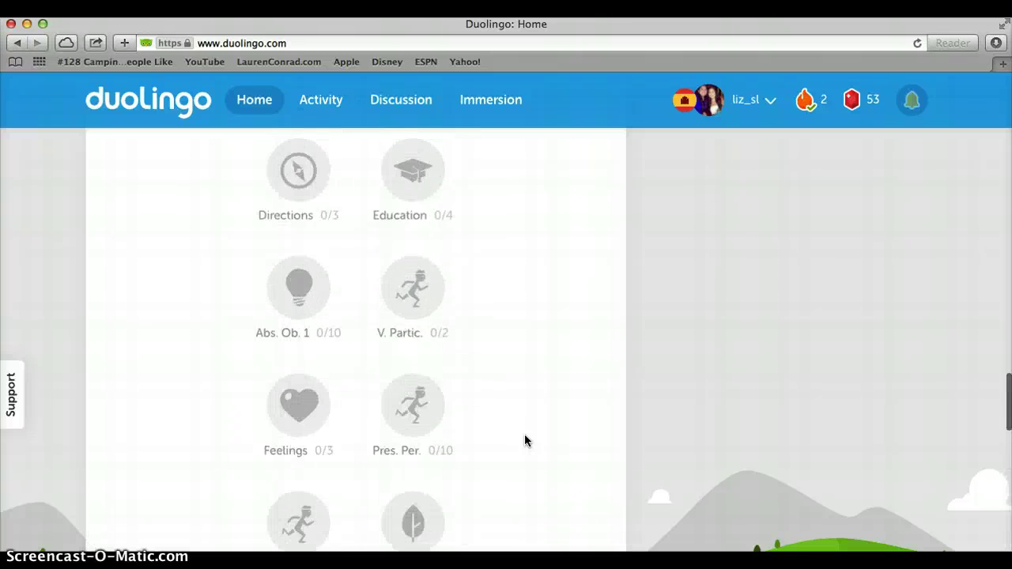
{"action": "scroll", "coordinate": [524, 440], "scroll_direction": "up", "scroll_amount": 20}
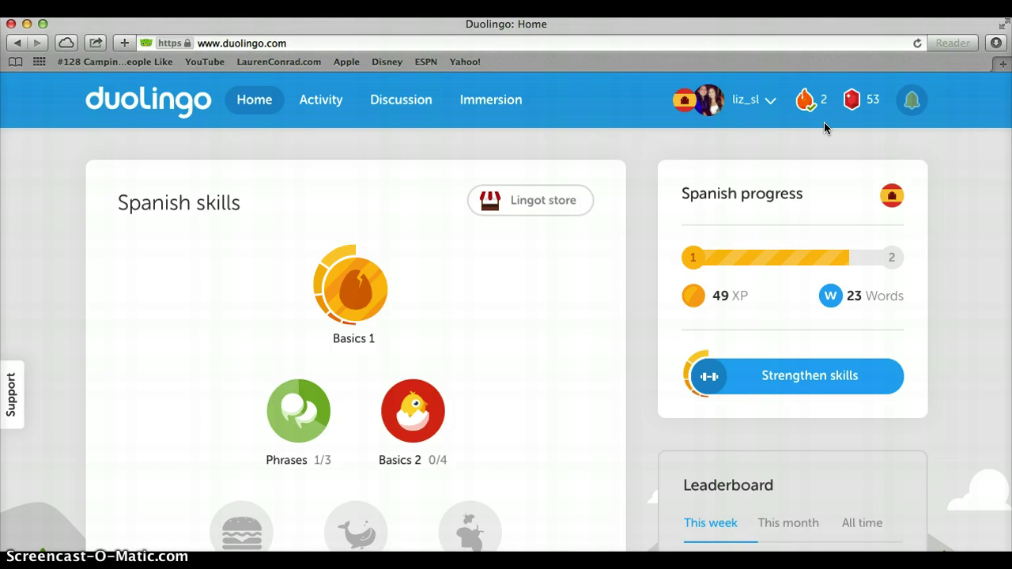
- View the streak flame tooltip and open the Phrases skill on the Spanish tree
{"action": "mouse_move", "coordinate": [800, 111]}
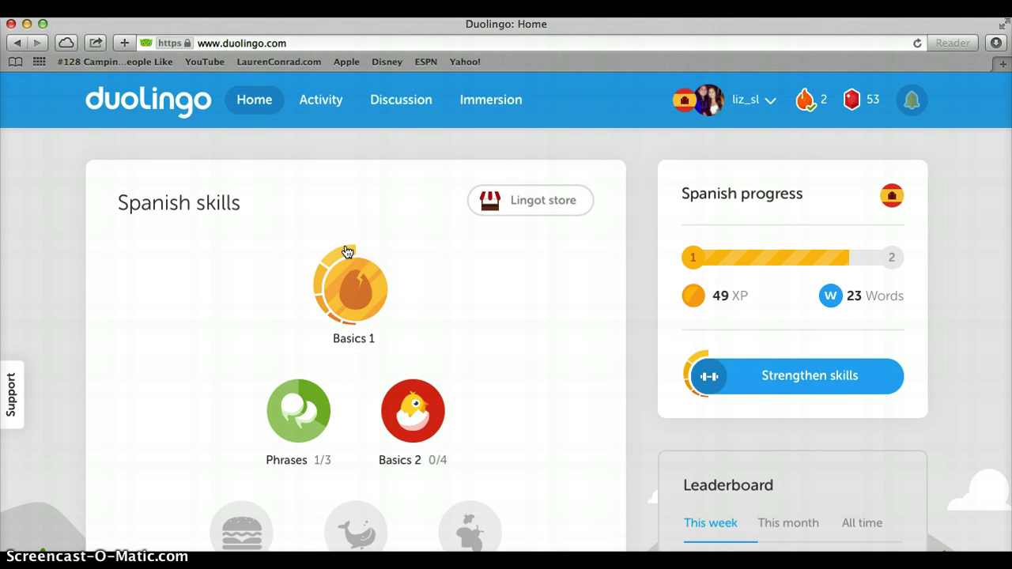
{"action": "left_click", "coordinate": [306, 411]}
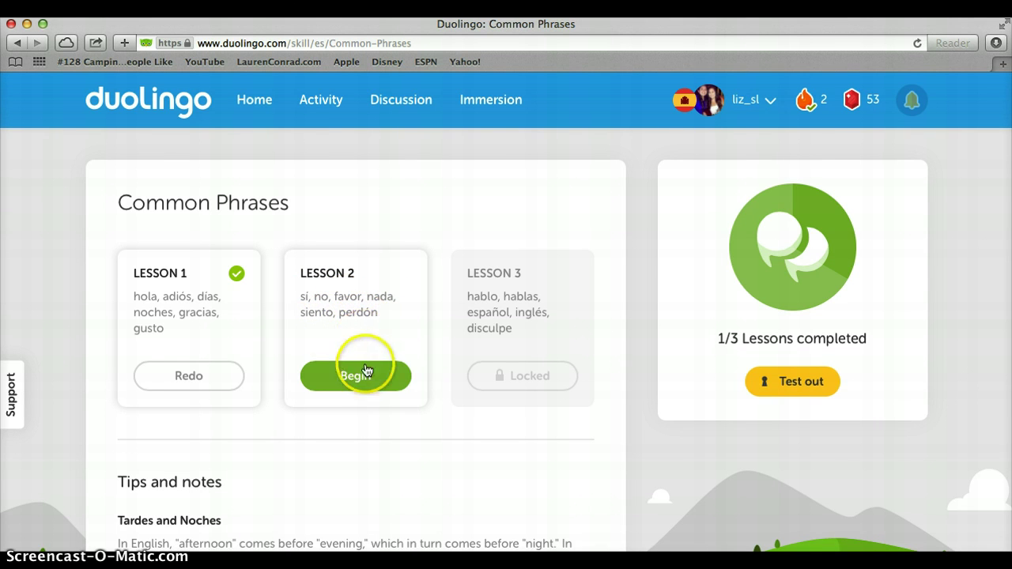
- Begin Lesson 2 and translate '¡Lo siento!' as 'I am sorry' after checking audio and hints
{"action": "left_click", "coordinate": [364, 374]}
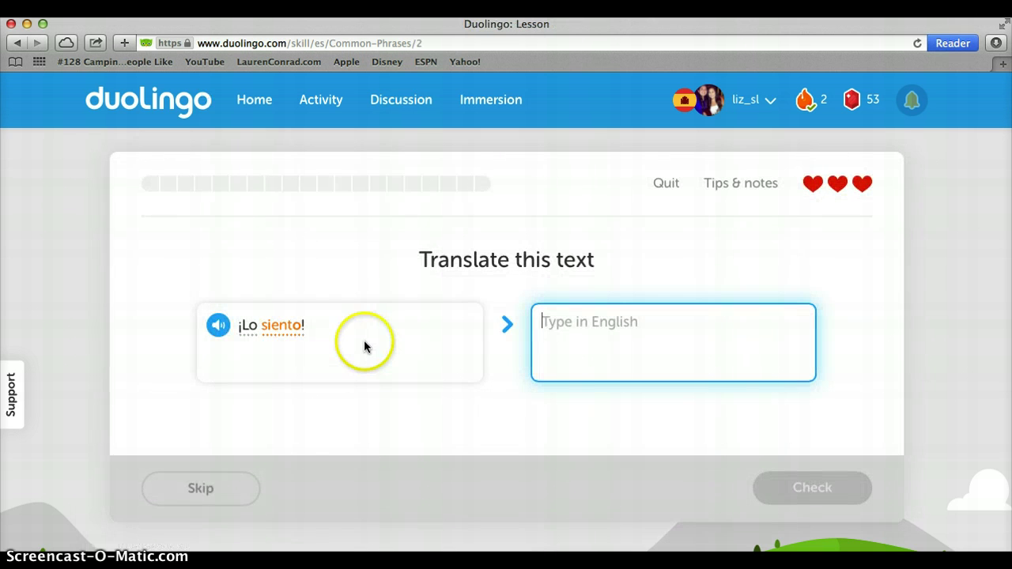
{"action": "left_click", "coordinate": [219, 329]}
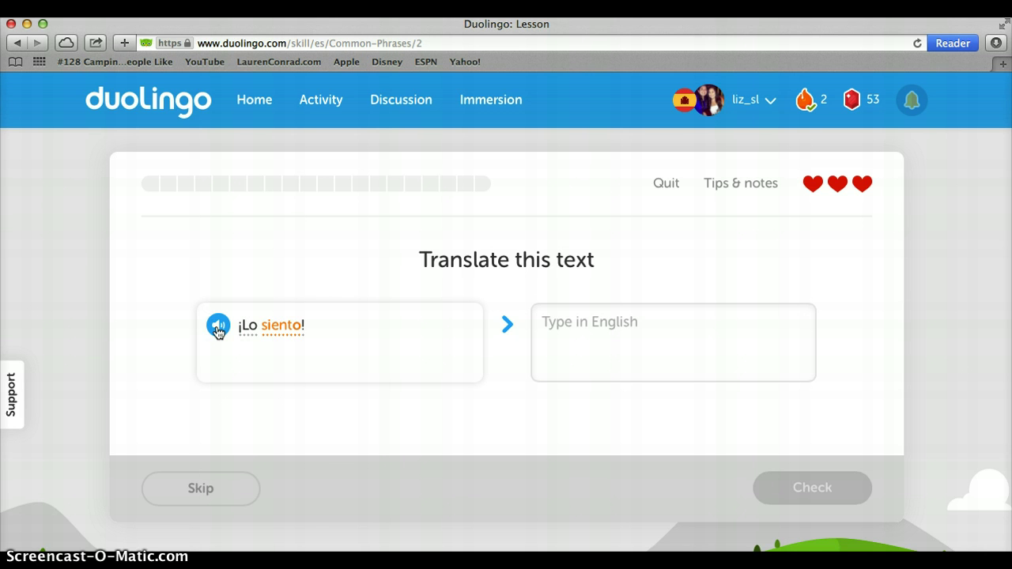
{"action": "left_click", "coordinate": [247, 328]}
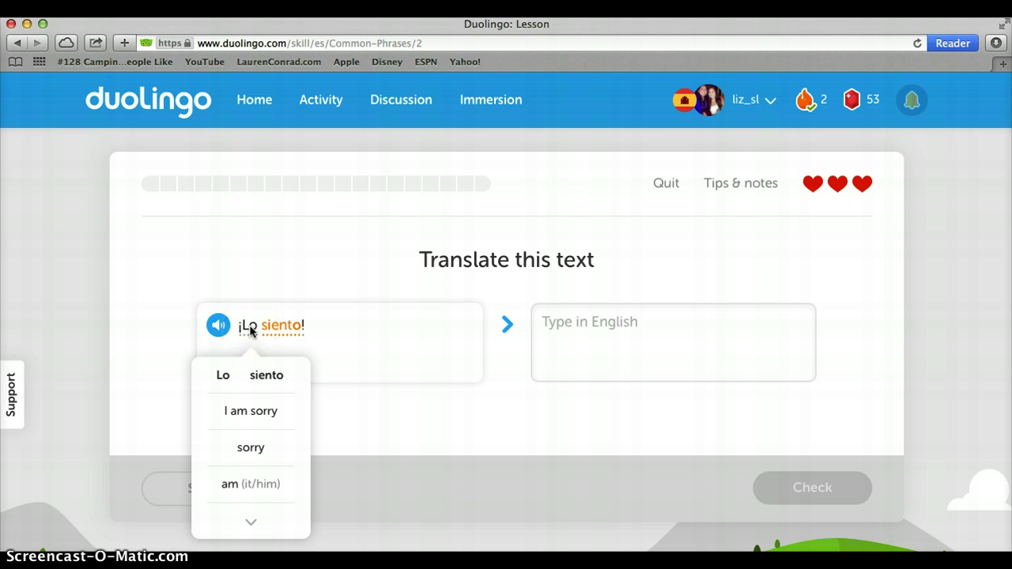
{"action": "left_click", "coordinate": [273, 329]}
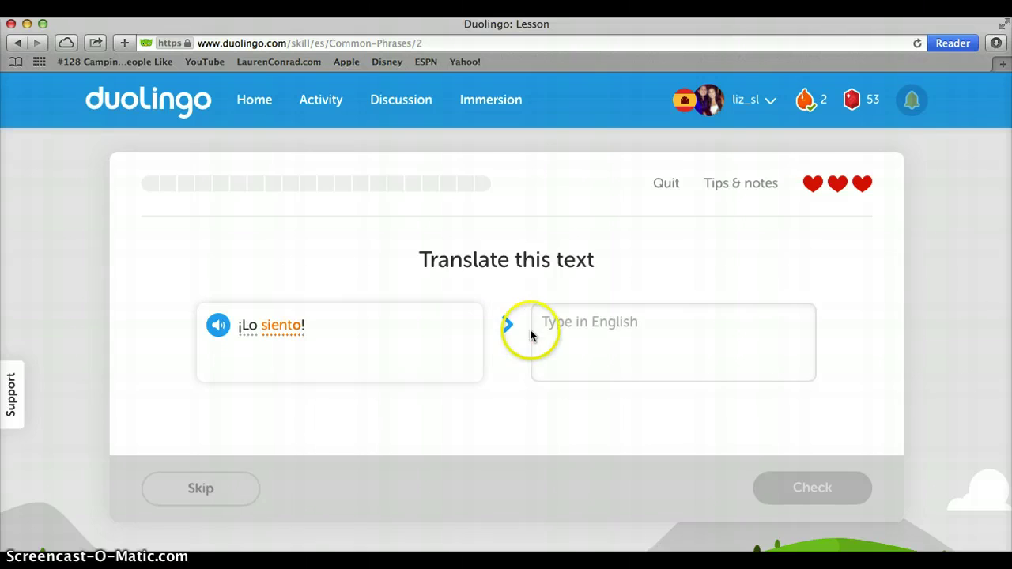
{"action": "left_click", "coordinate": [564, 321]}
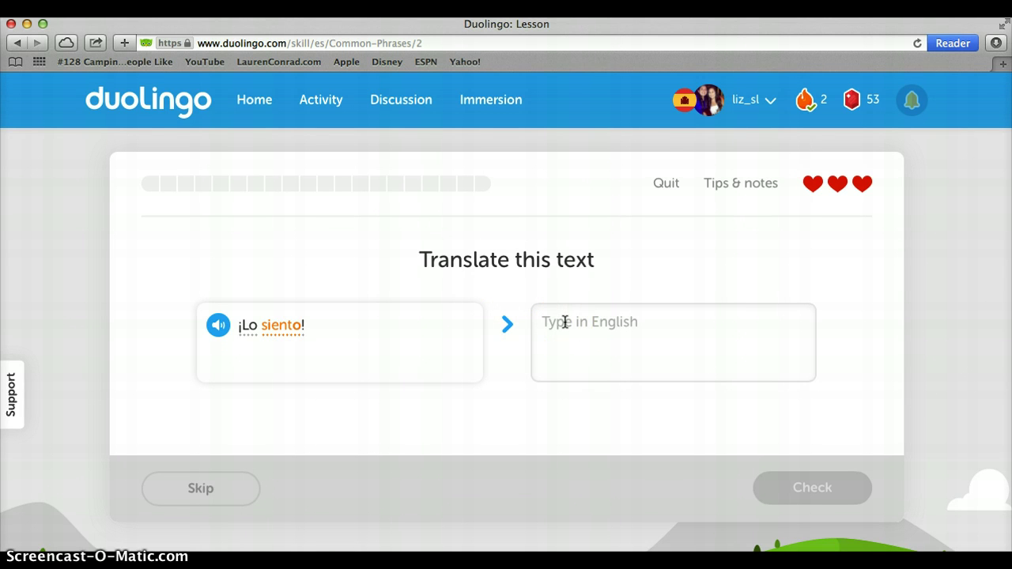
{"action": "left_click", "coordinate": [564, 321]}
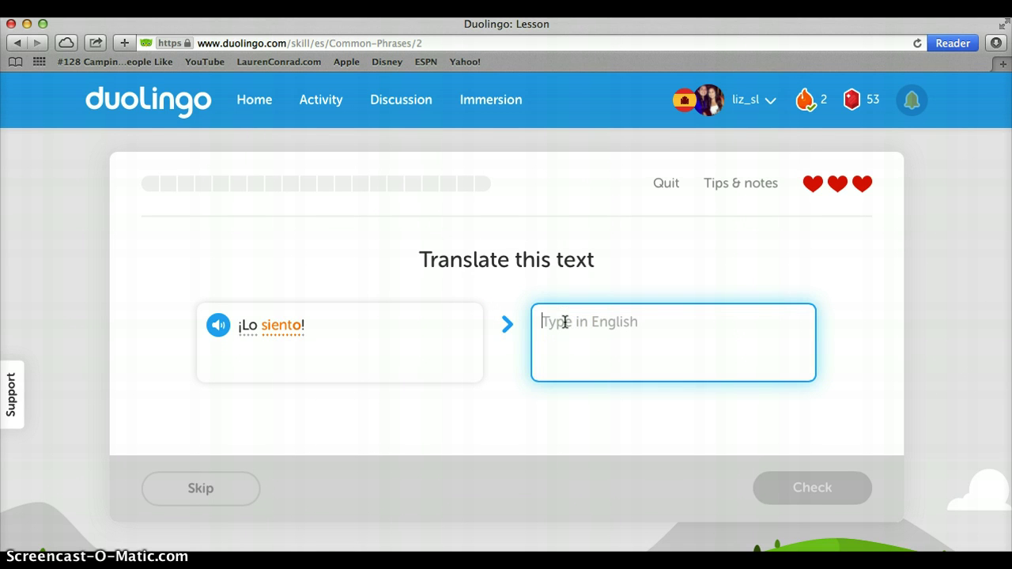
{"action": "type", "text": "I a"}
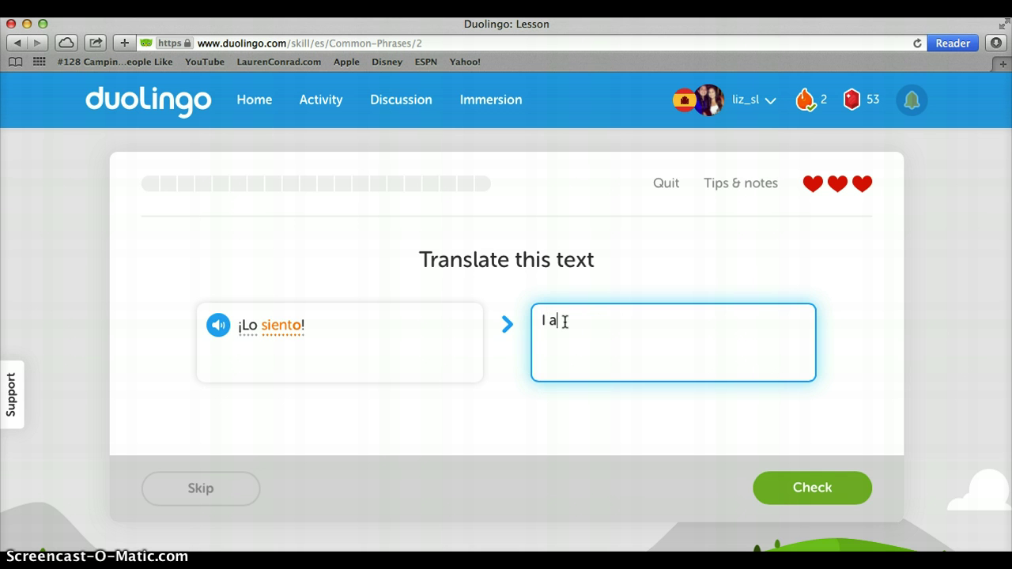
{"action": "type", "text": "m sorry"}
{"action": "left_click", "coordinate": [840, 500]}
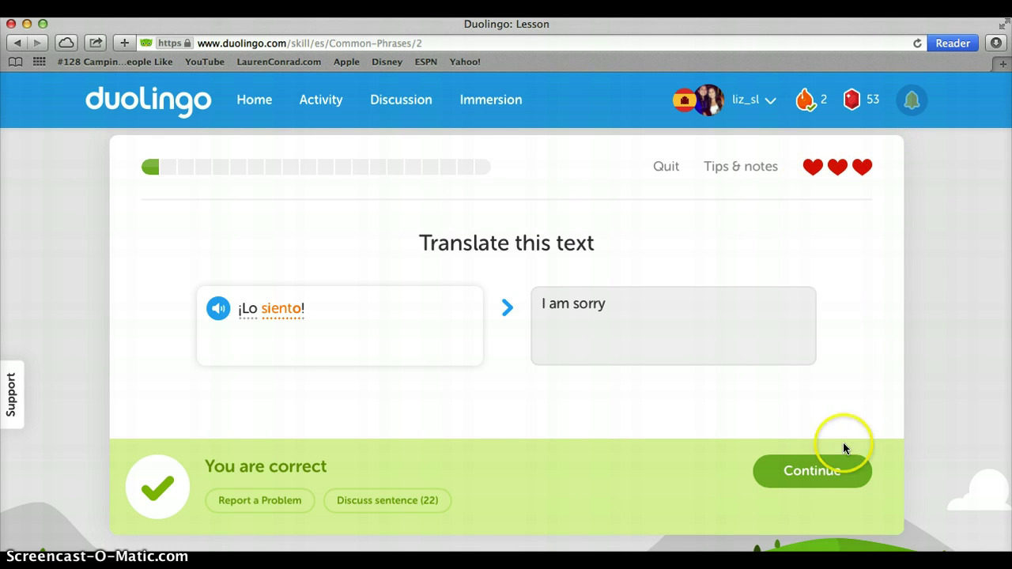
- Translate 'No gracias' as 'No thank you' after playing the audio and checking hints
{"action": "left_click", "coordinate": [842, 469]}
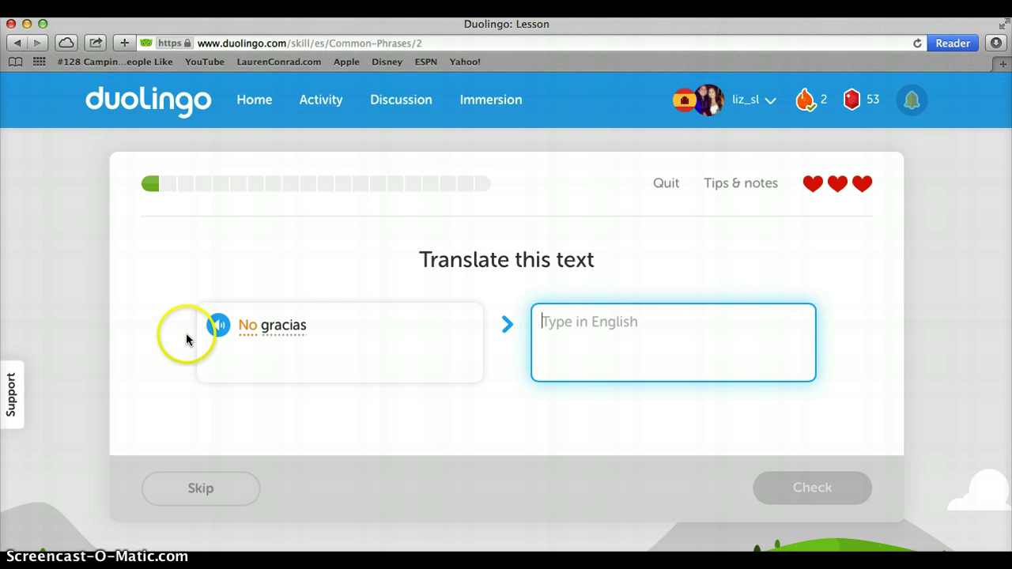
{"action": "left_click", "coordinate": [215, 327]}
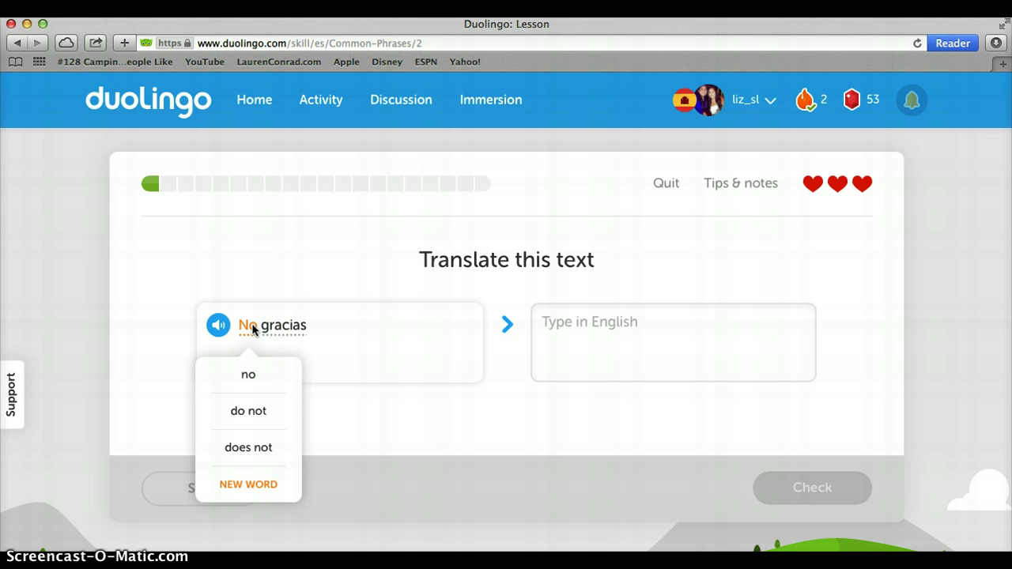
{"action": "left_click", "coordinate": [276, 328]}
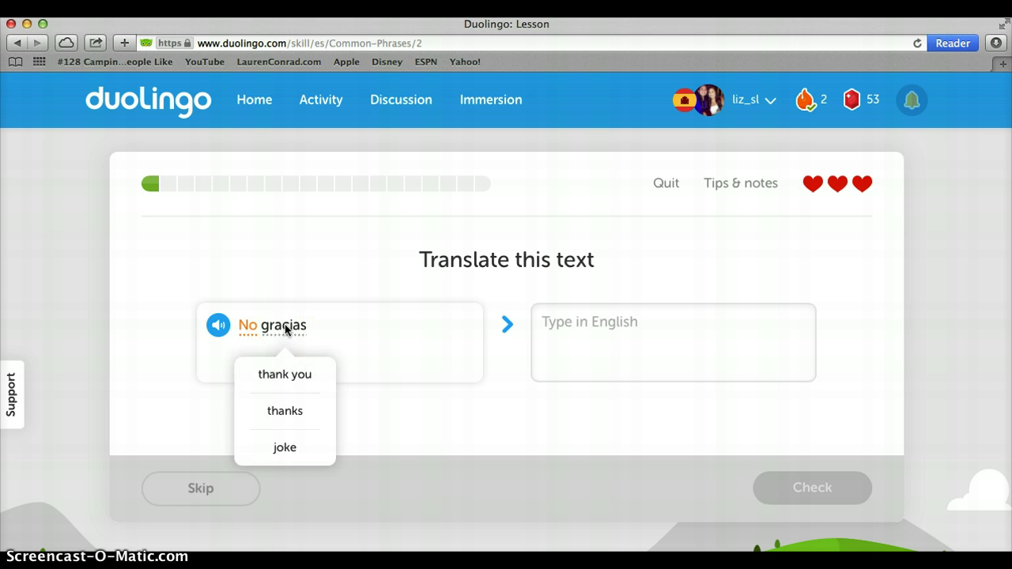
{"action": "left_click", "coordinate": [384, 334]}
{"action": "left_click", "coordinate": [585, 327]}
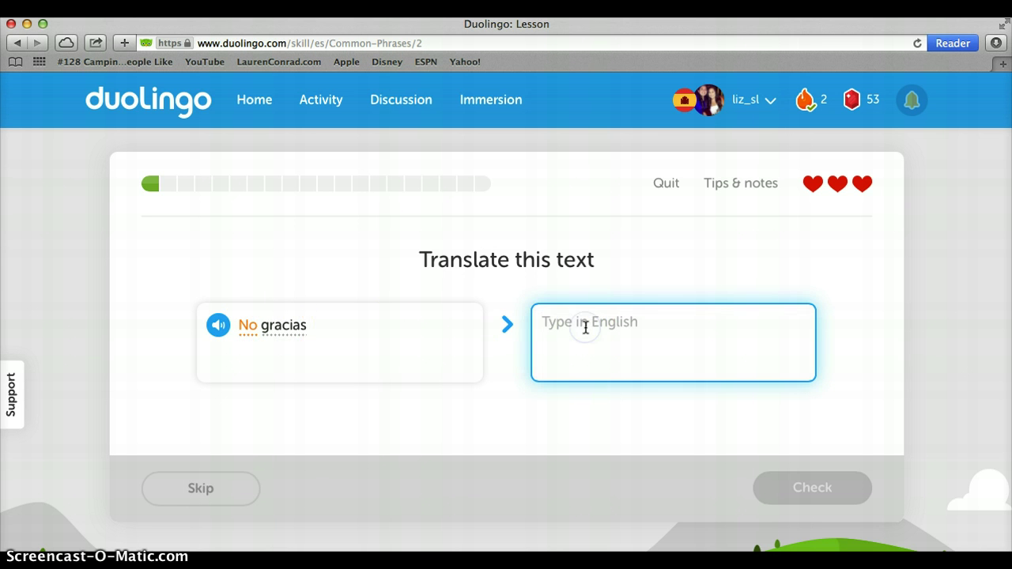
{"action": "type", "text": "No th"}
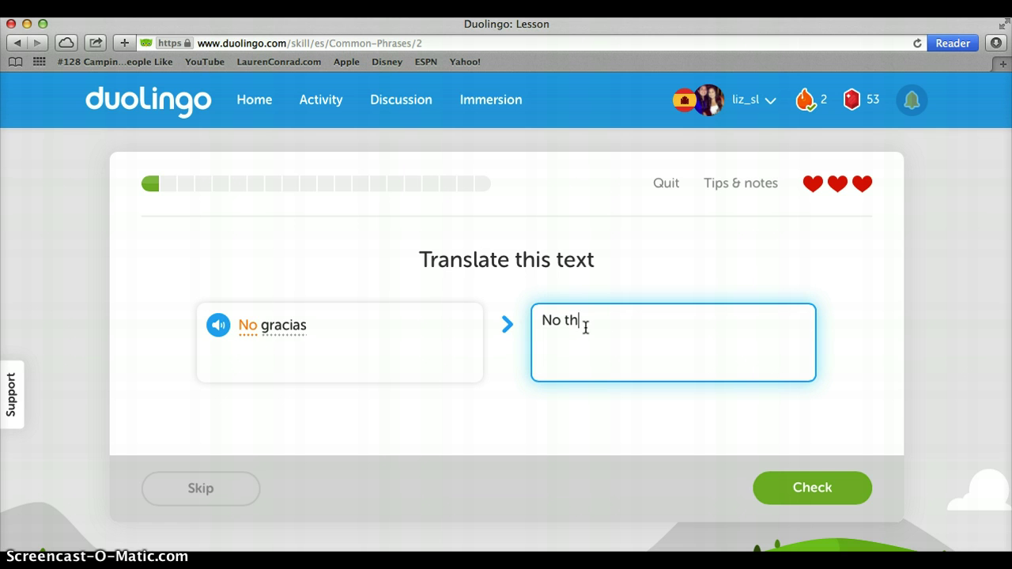
{"action": "type", "text": "ank you"}
{"action": "left_click", "coordinate": [697, 359]}
{"action": "left_click", "coordinate": [835, 493]}
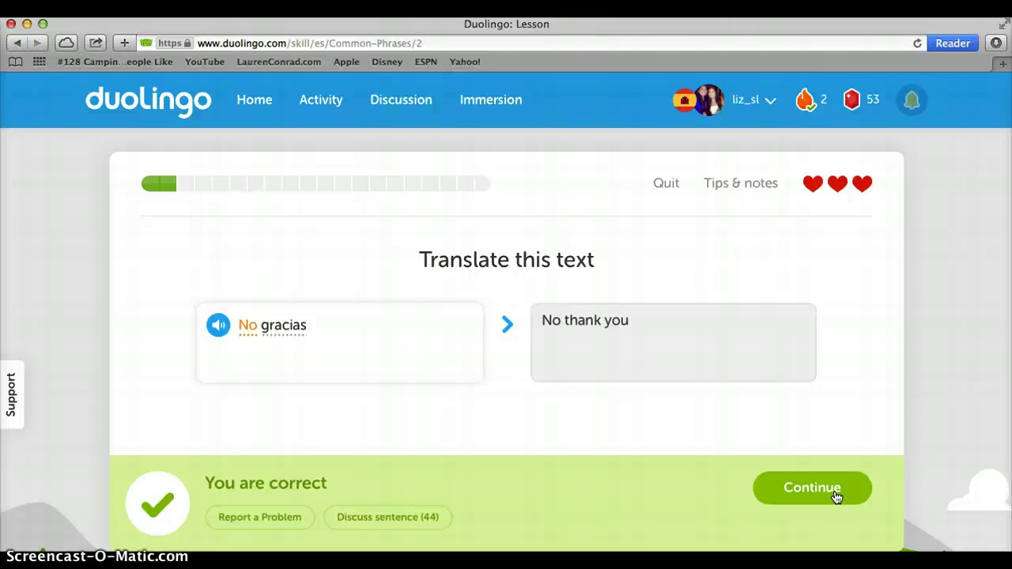
{"action": "left_click", "coordinate": [835, 496]}
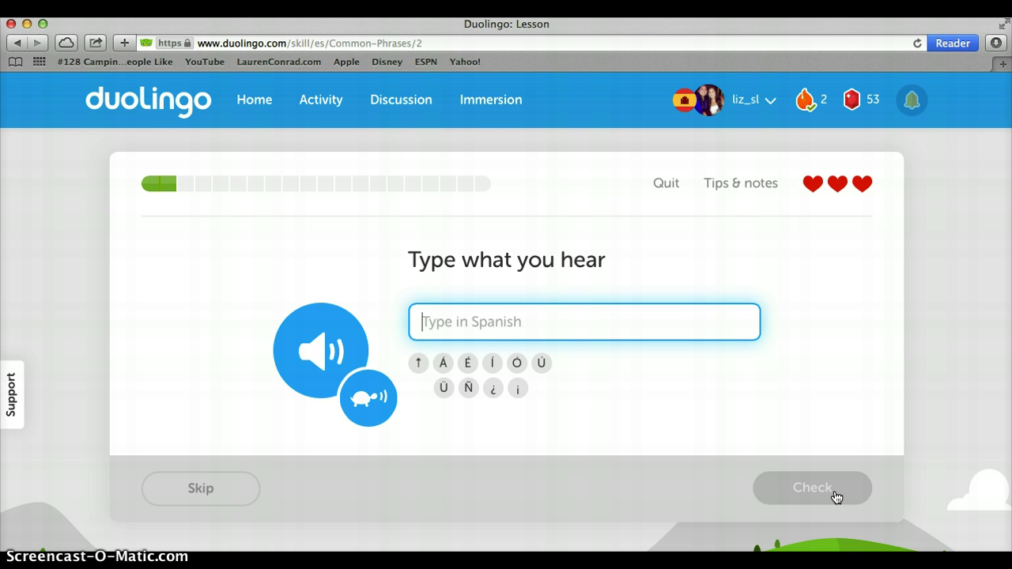
- Transcribe the heard sentence 'Ella no es una niña', using the ñ button, and submit it
{"action": "left_click", "coordinate": [324, 356]}
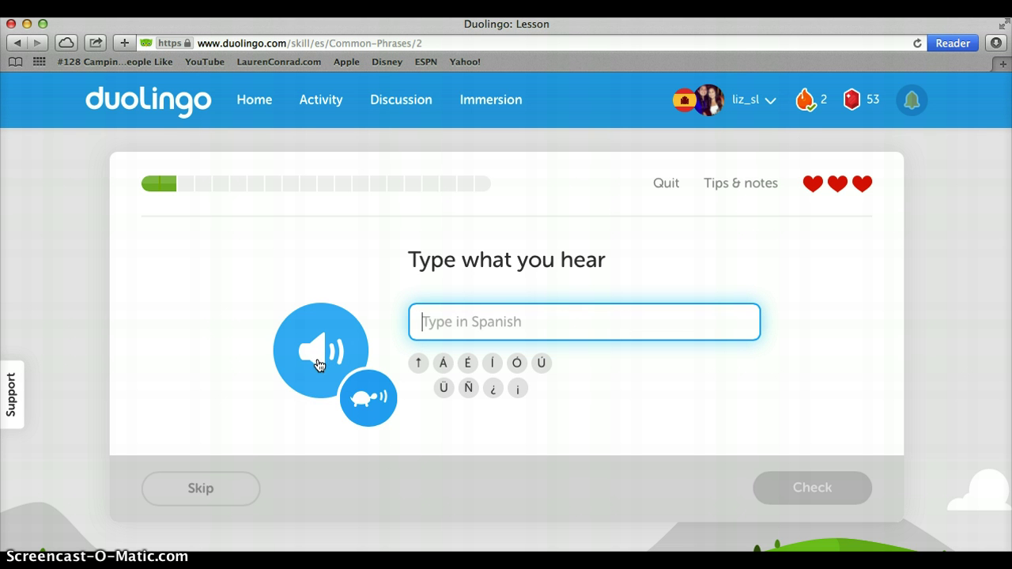
{"action": "left_click", "coordinate": [357, 399]}
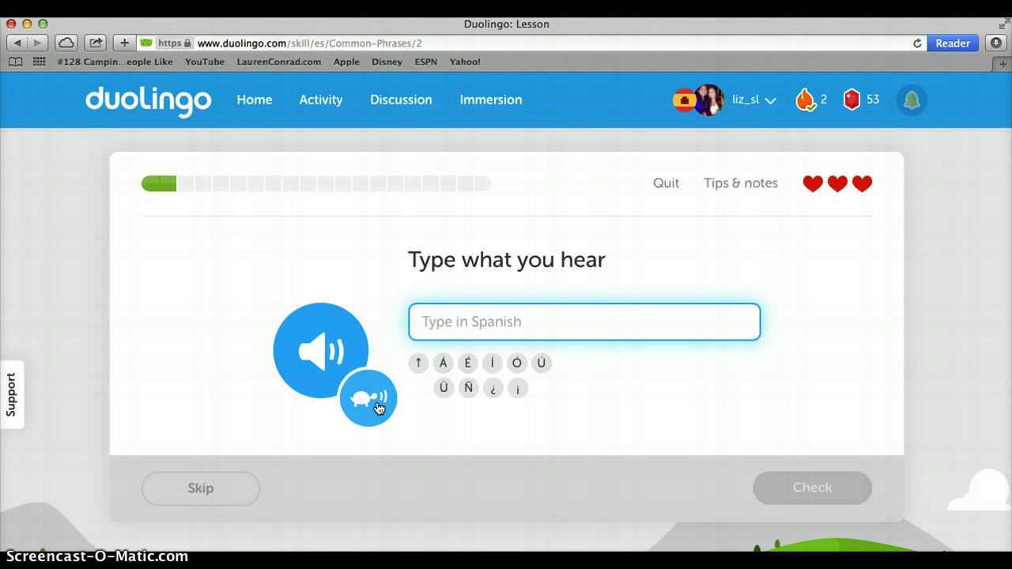
{"action": "left_click", "coordinate": [427, 364]}
{"action": "left_click", "coordinate": [431, 321]}
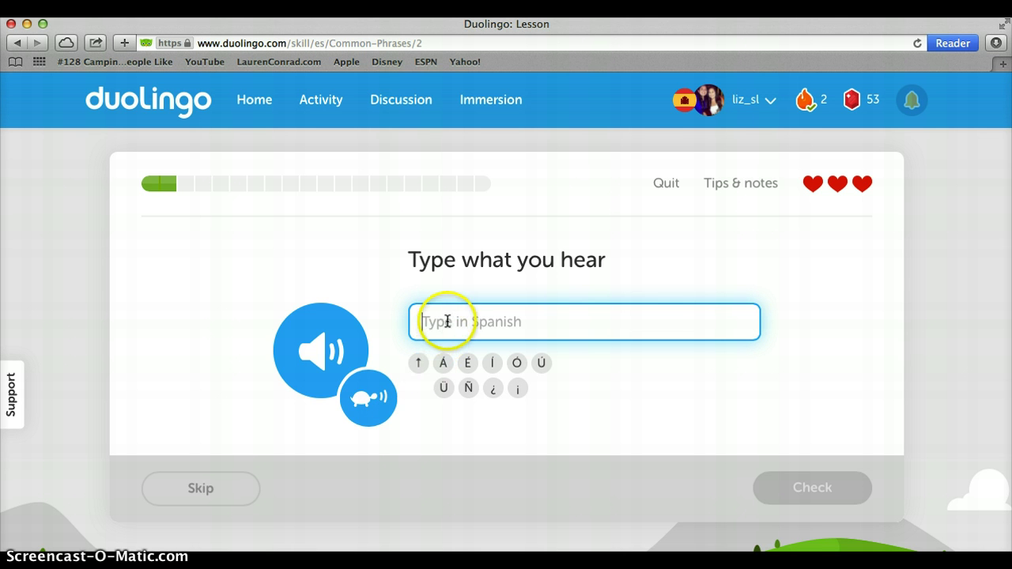
{"action": "type", "text": "Ella"}
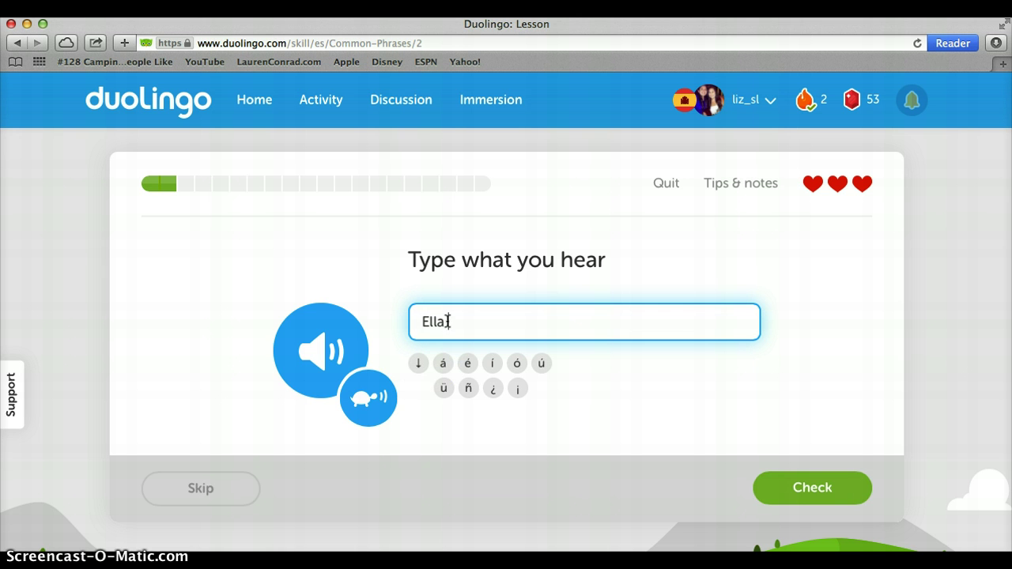
{"action": "type", "text": " no es una ni"}
{"action": "left_click", "coordinate": [468, 388]}
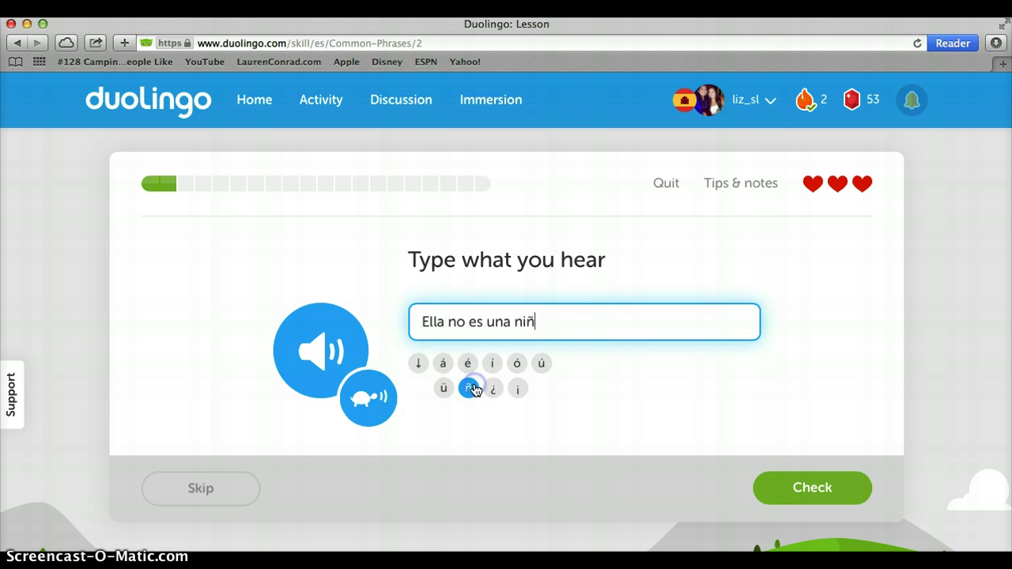
{"action": "type", "text": "a"}
{"action": "left_click", "coordinate": [366, 404]}
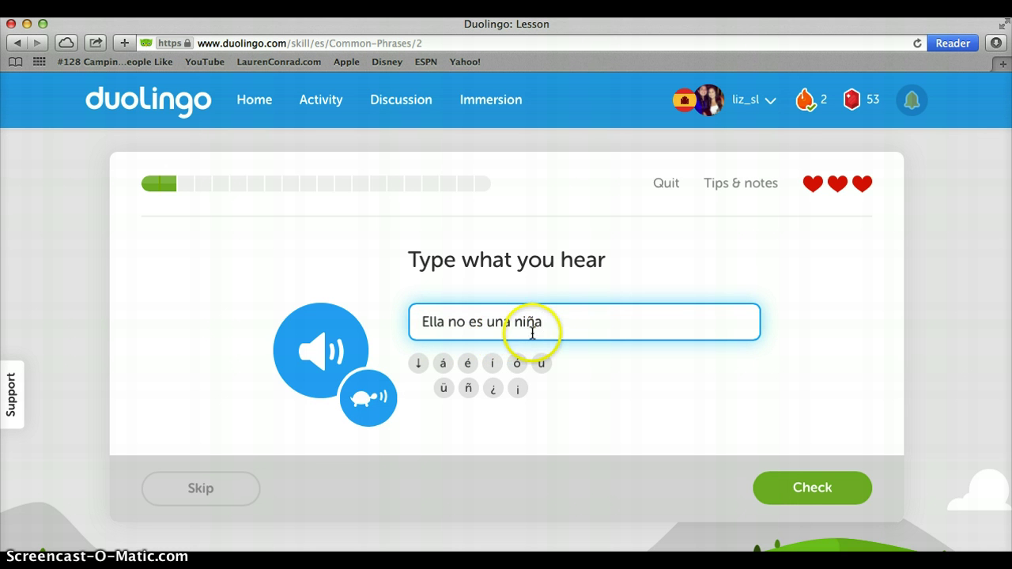
{"action": "left_click", "coordinate": [826, 494]}
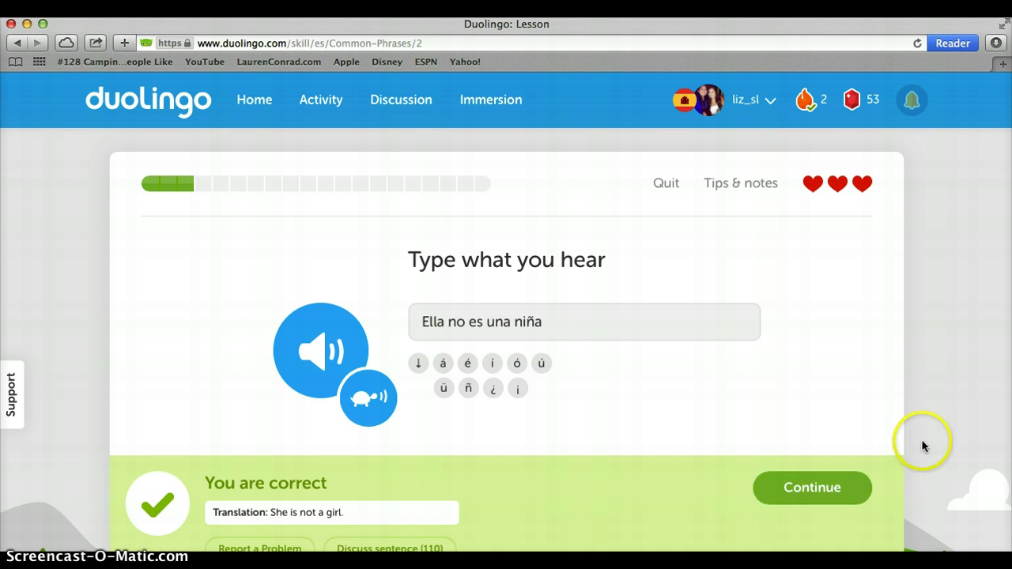